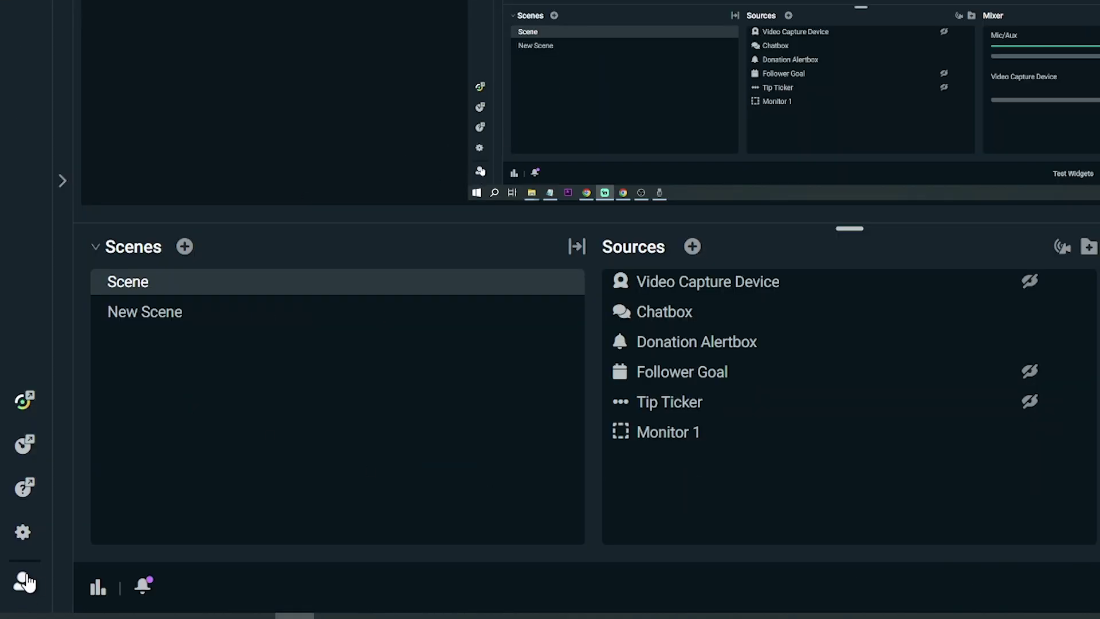
- Leave the scene editor and go to the Themes store in the left sidebar
{"action": "left_click", "coordinate": [17, 576]}
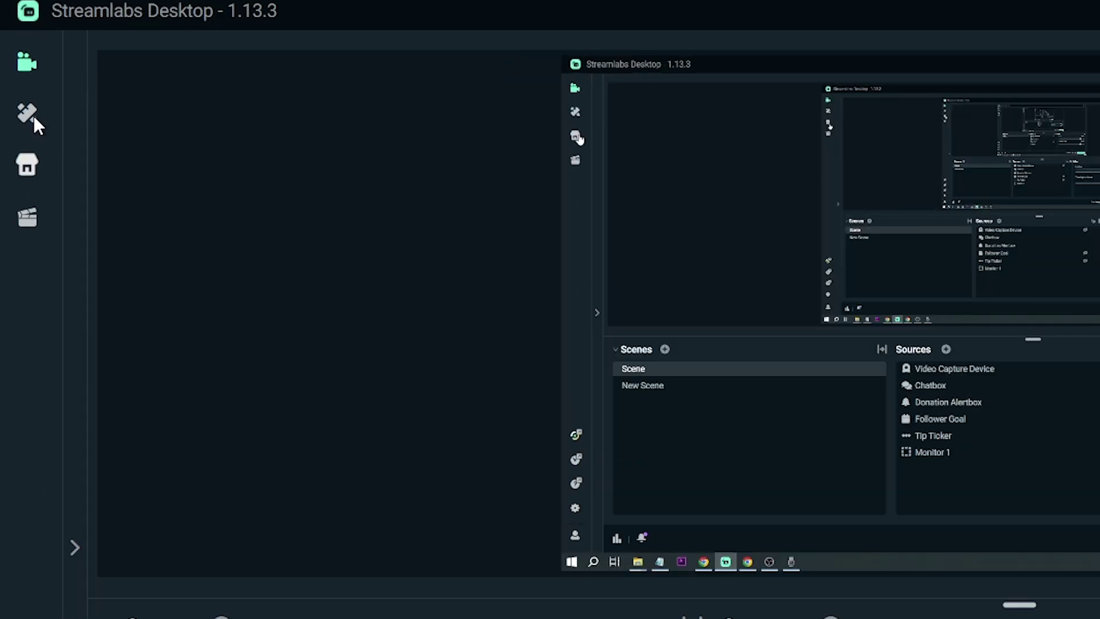
{"action": "left_click", "coordinate": [31, 115]}
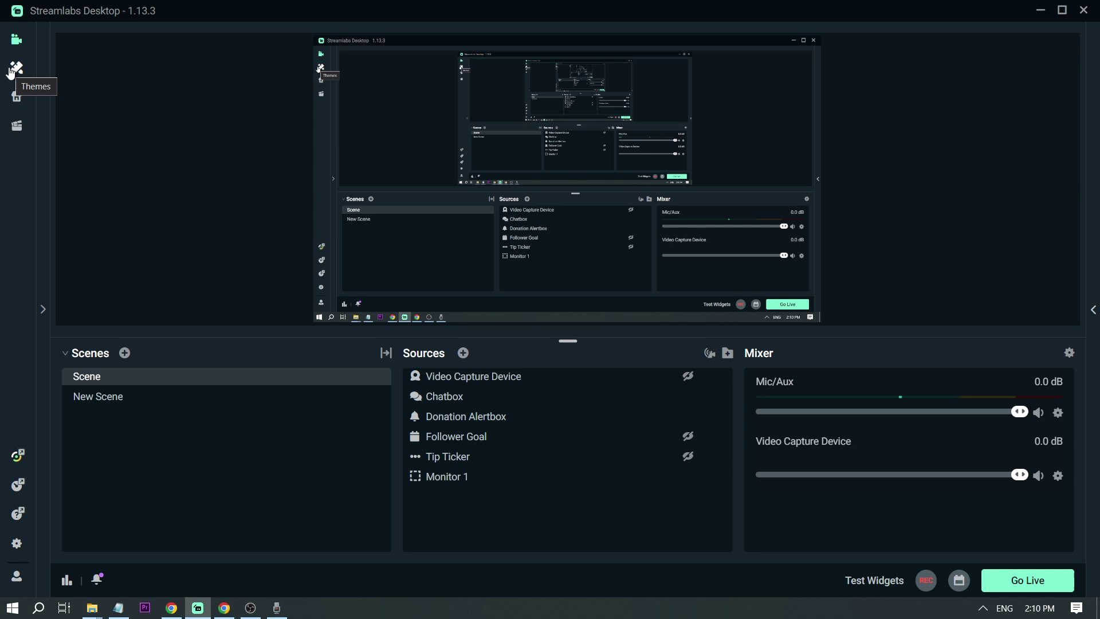
- Load the Themes store page and select, then clear, text in its heading
{"action": "left_click", "coordinate": [16, 69]}
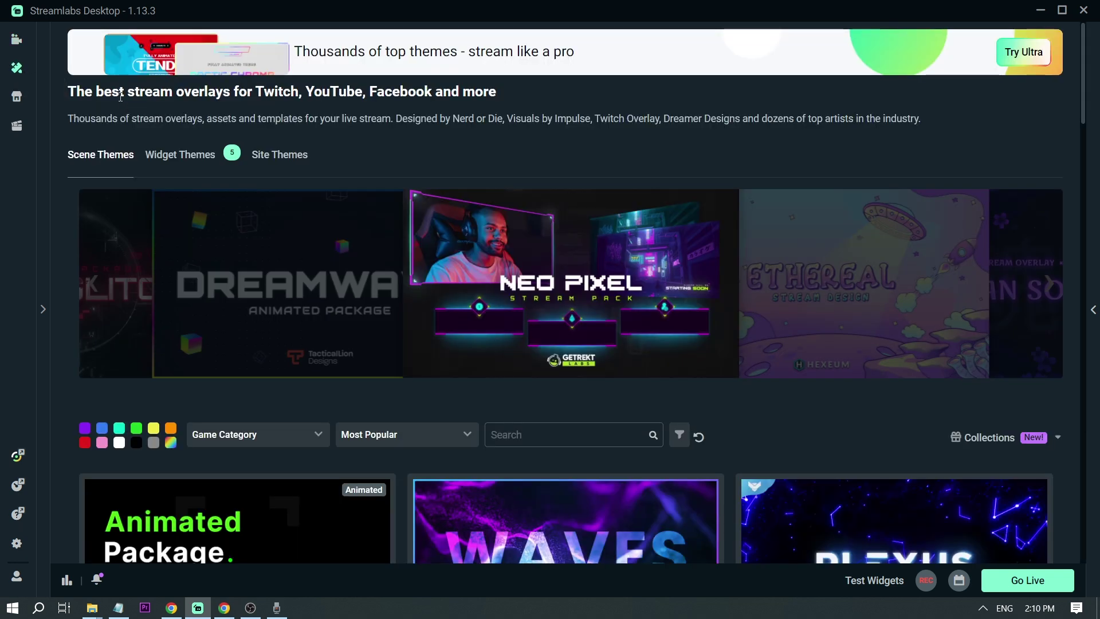
{"action": "left_click_drag", "start_coordinate": [121, 96], "coordinate": [218, 91]}
{"action": "triple_click", "coordinate": [225, 92]}
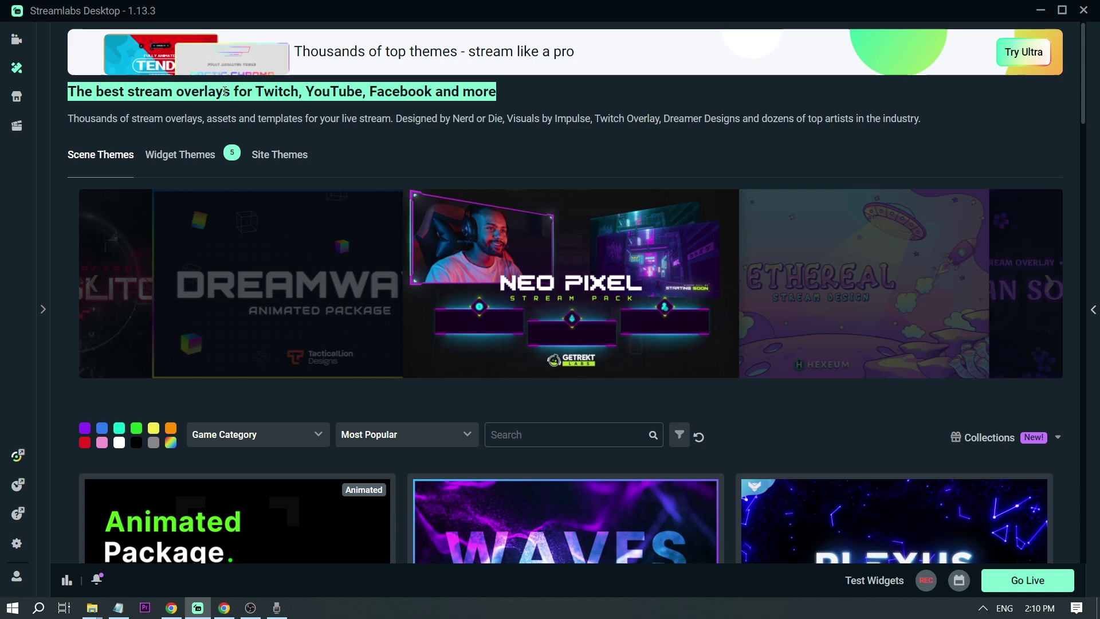
{"action": "double_click", "coordinate": [226, 91]}
{"action": "left_click", "coordinate": [225, 91]}
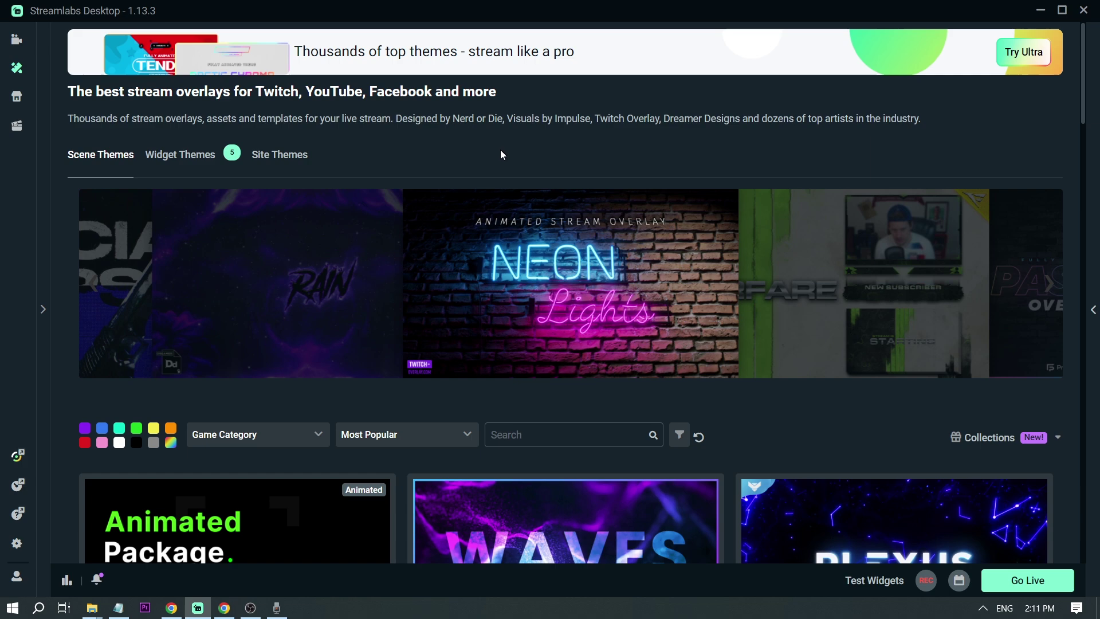
{"action": "scroll", "coordinate": [501, 155], "scroll_direction": "down", "scroll_amount": 3}
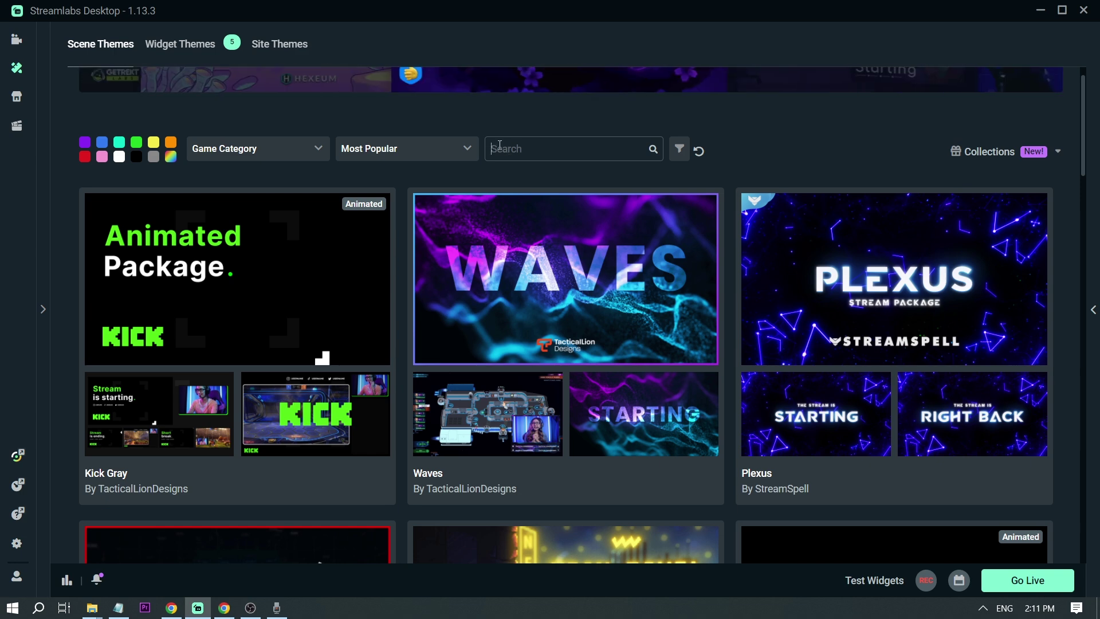
{"action": "type", "text": "free"}
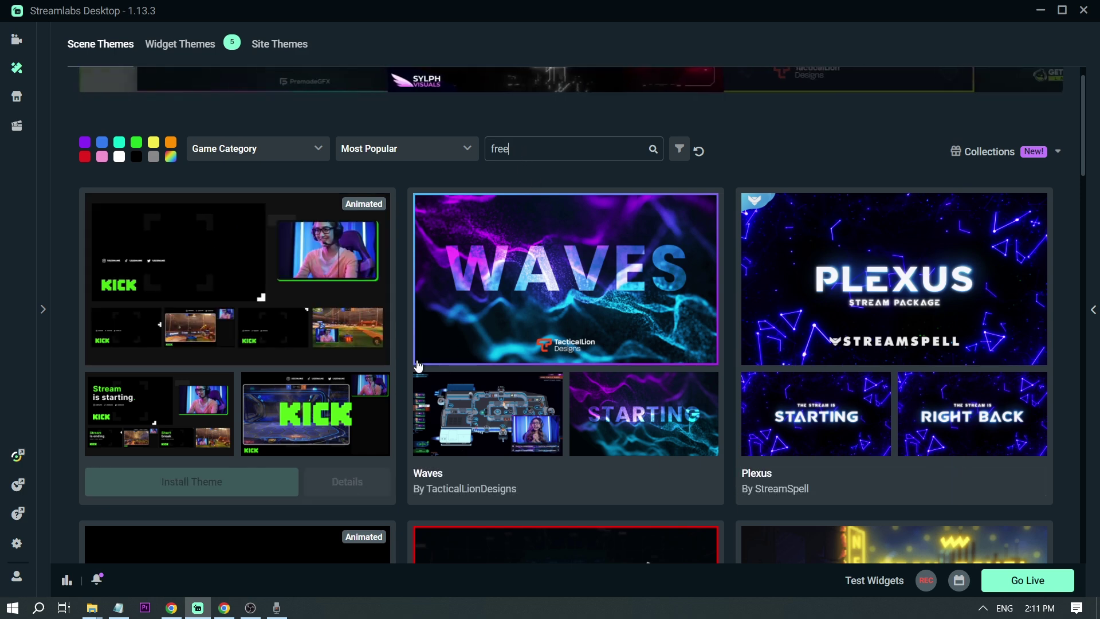
{"action": "scroll", "coordinate": [780, 351], "scroll_direction": "down", "scroll_amount": 1}
{"action": "scroll", "coordinate": [782, 352], "scroll_direction": "down", "scroll_amount": 1}
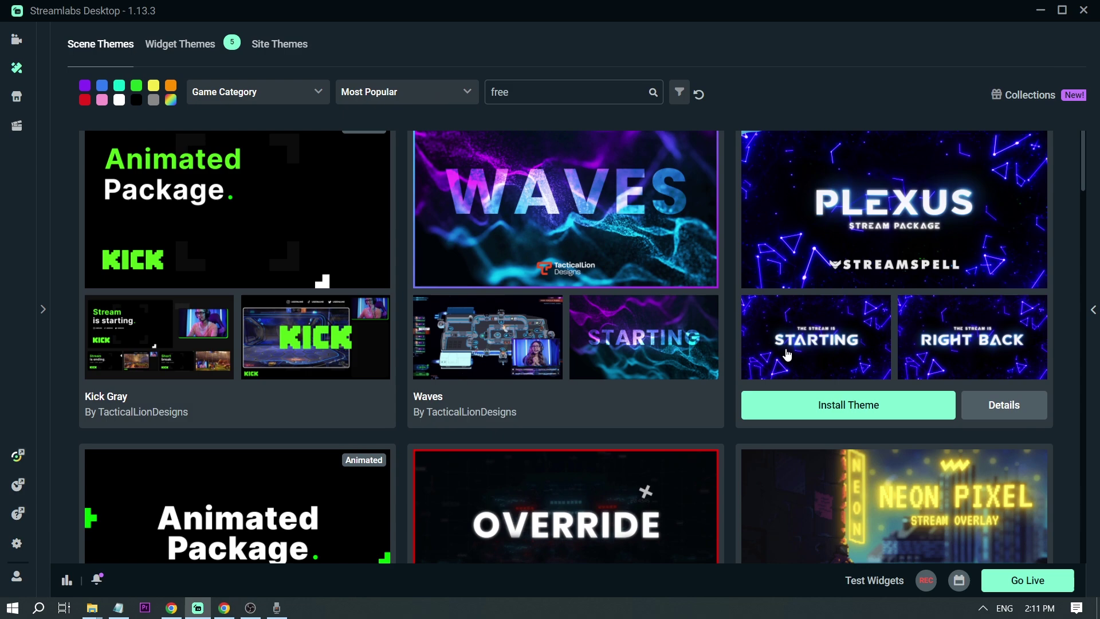
{"action": "scroll", "coordinate": [786, 355], "scroll_direction": "down", "scroll_amount": 2}
{"action": "scroll", "coordinate": [785, 354], "scroll_direction": "down", "scroll_amount": 1}
{"action": "scroll", "coordinate": [748, 275], "scroll_direction": "down", "scroll_amount": 2}
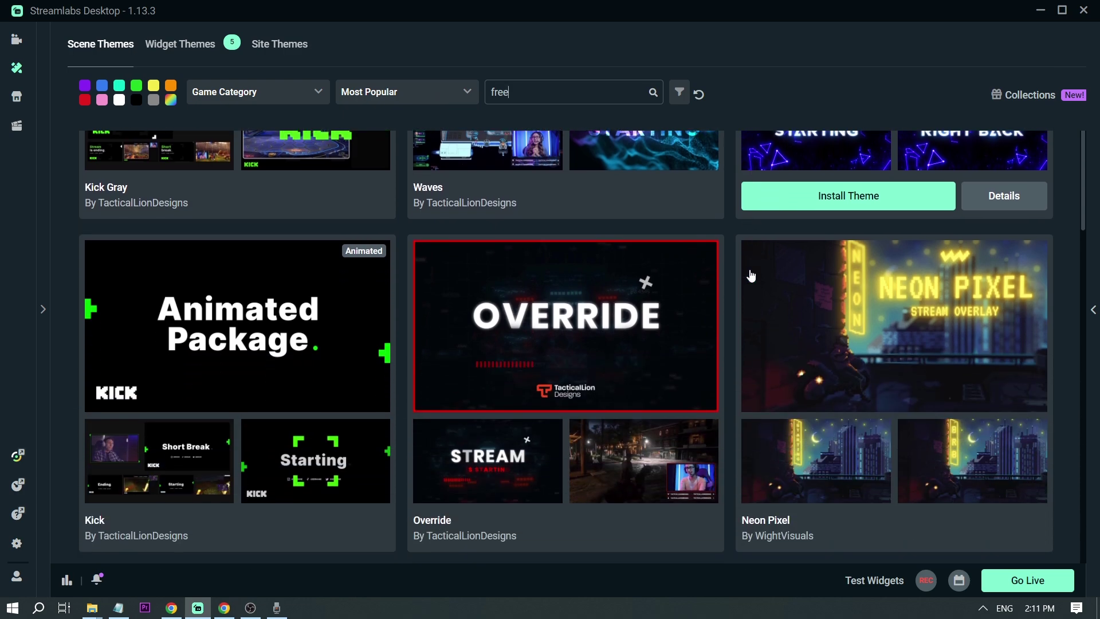
{"action": "scroll", "coordinate": [575, 332], "scroll_direction": "down", "scroll_amount": 1}
{"action": "scroll", "coordinate": [576, 331], "scroll_direction": "down", "scroll_amount": 2}
{"action": "scroll", "coordinate": [575, 331], "scroll_direction": "down", "scroll_amount": 2}
{"action": "scroll", "coordinate": [575, 332], "scroll_direction": "down", "scroll_amount": 1}
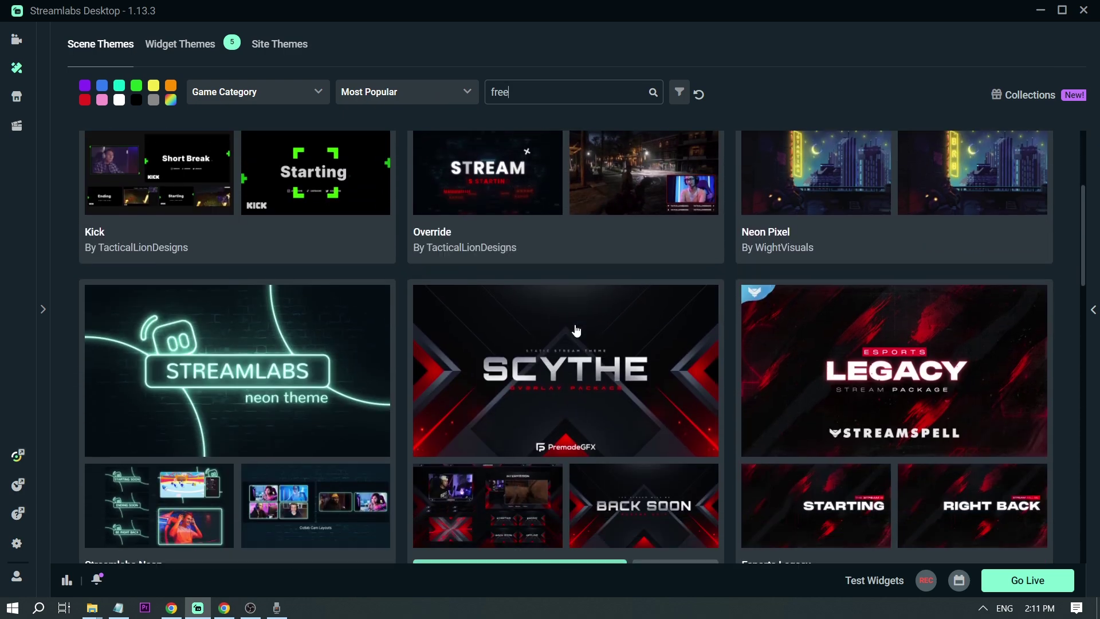
{"action": "scroll", "coordinate": [575, 330], "scroll_direction": "down", "scroll_amount": 1}
{"action": "scroll", "coordinate": [585, 318], "scroll_direction": "down", "scroll_amount": 1}
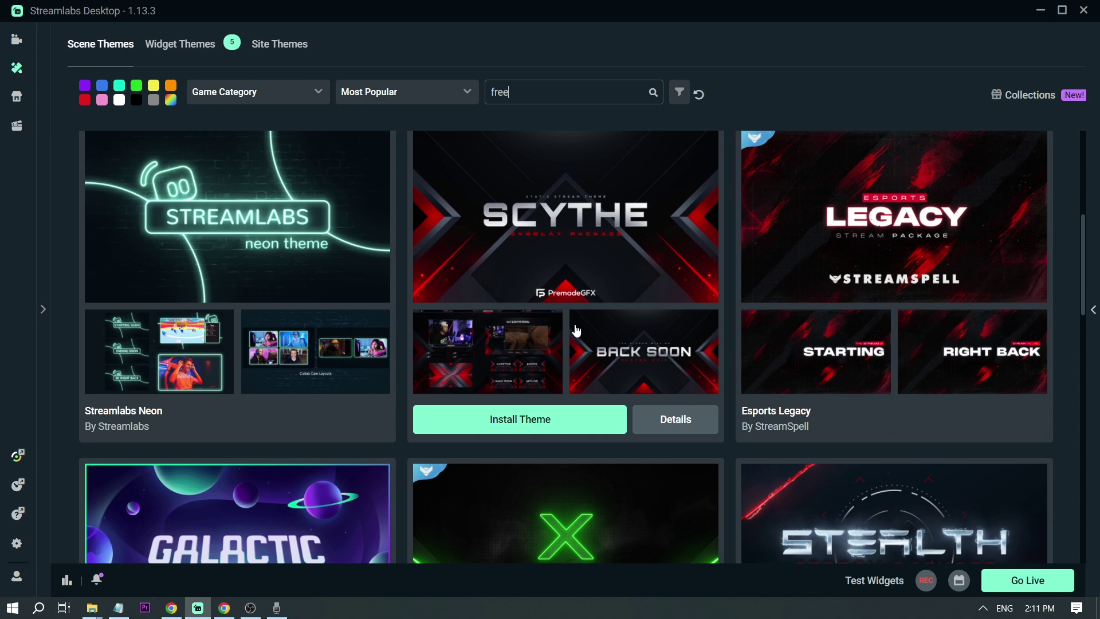
{"action": "scroll", "coordinate": [618, 284], "scroll_direction": "up", "scroll_amount": 1}
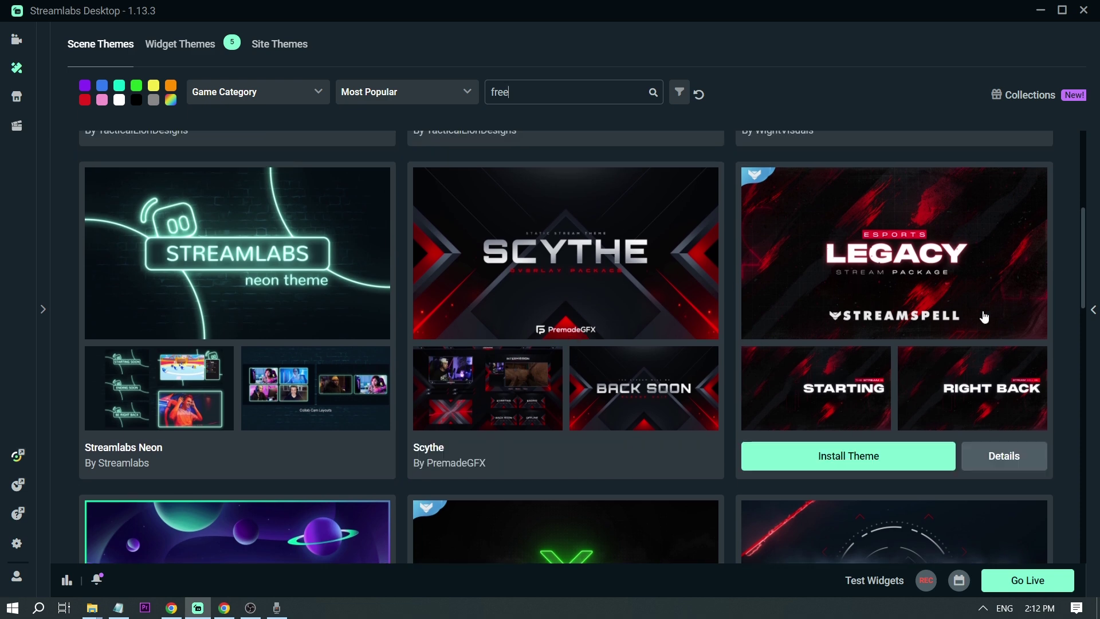
- Install the free Esports Legacy theme by StreamSpell
{"action": "mouse_move", "coordinate": [894, 284]}
{"action": "left_click", "coordinate": [851, 465]}
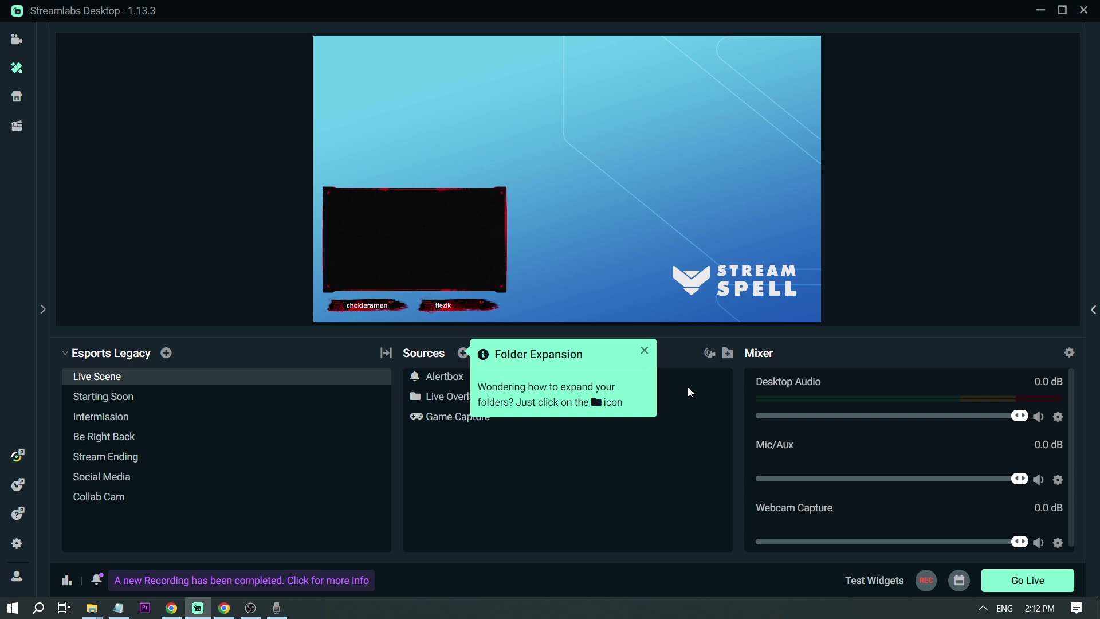
- Dismiss the folder tip, preview Starting Soon and Intermission, and inspect Intermission's Alertbox and 9.png background
{"action": "left_click", "coordinate": [645, 352]}
{"action": "mouse_move", "coordinate": [210, 376]}
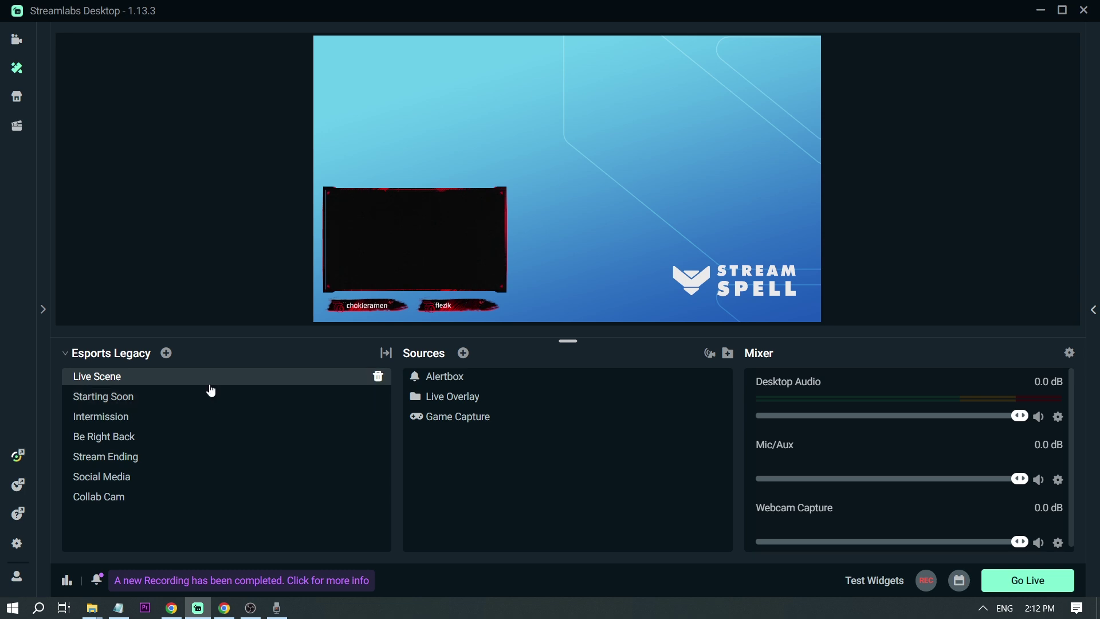
{"action": "left_click", "coordinate": [167, 402]}
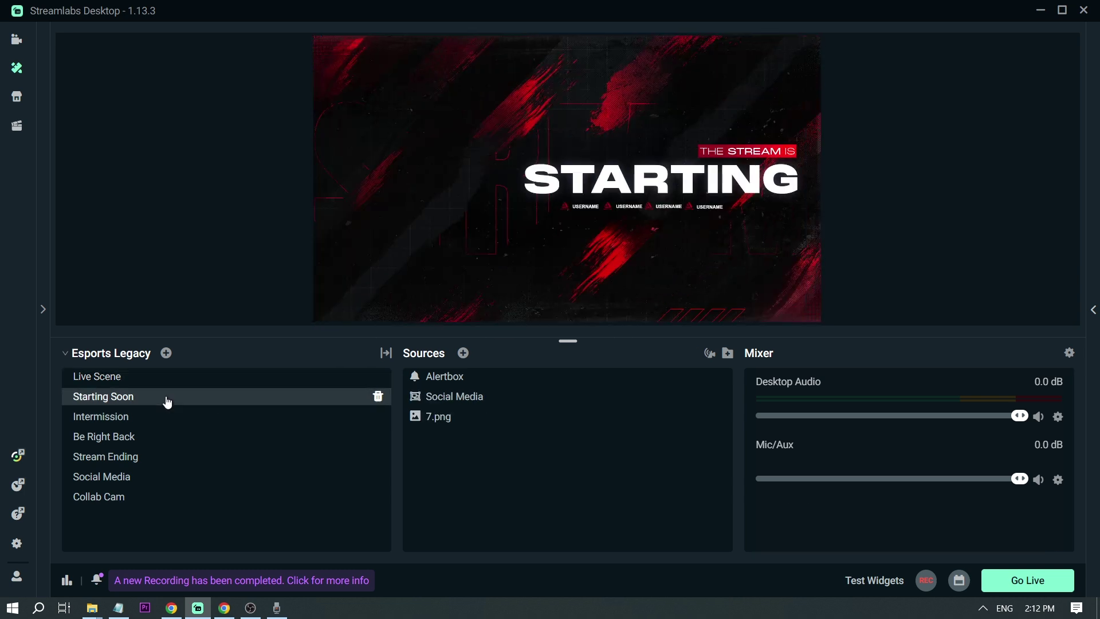
{"action": "left_click", "coordinate": [156, 422]}
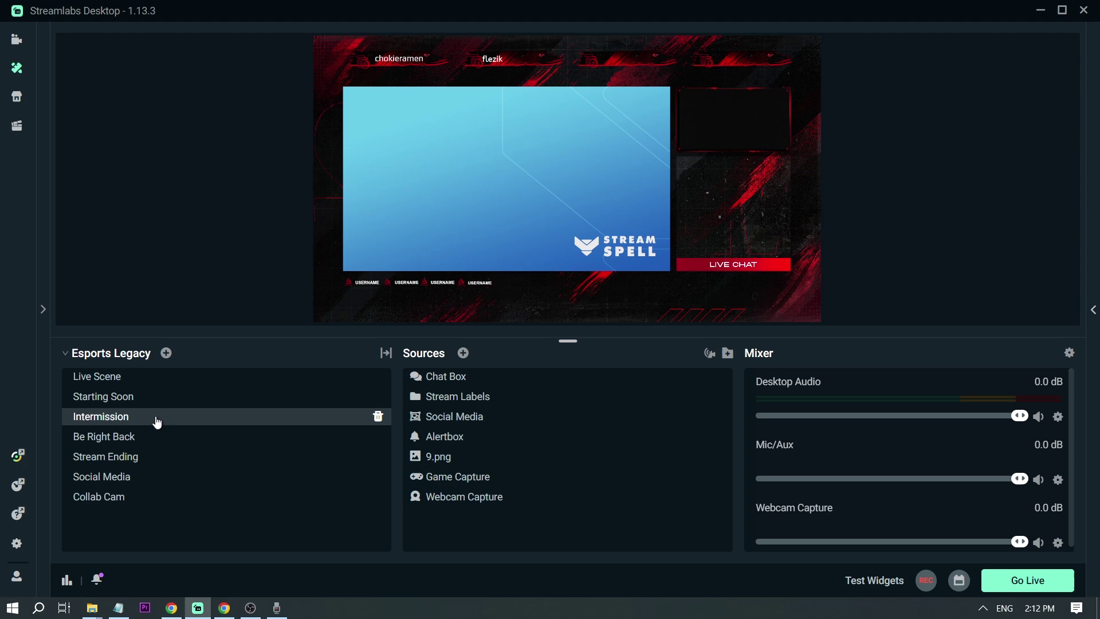
{"action": "left_click", "coordinate": [472, 211]}
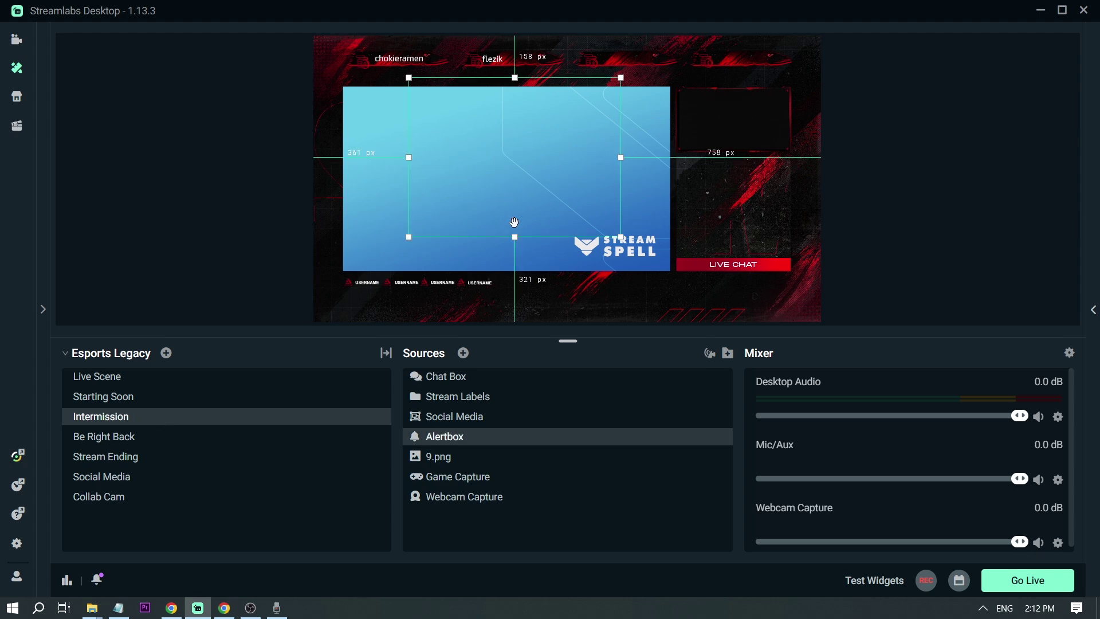
{"action": "left_click", "coordinate": [364, 224]}
{"action": "left_click", "coordinate": [261, 284]}
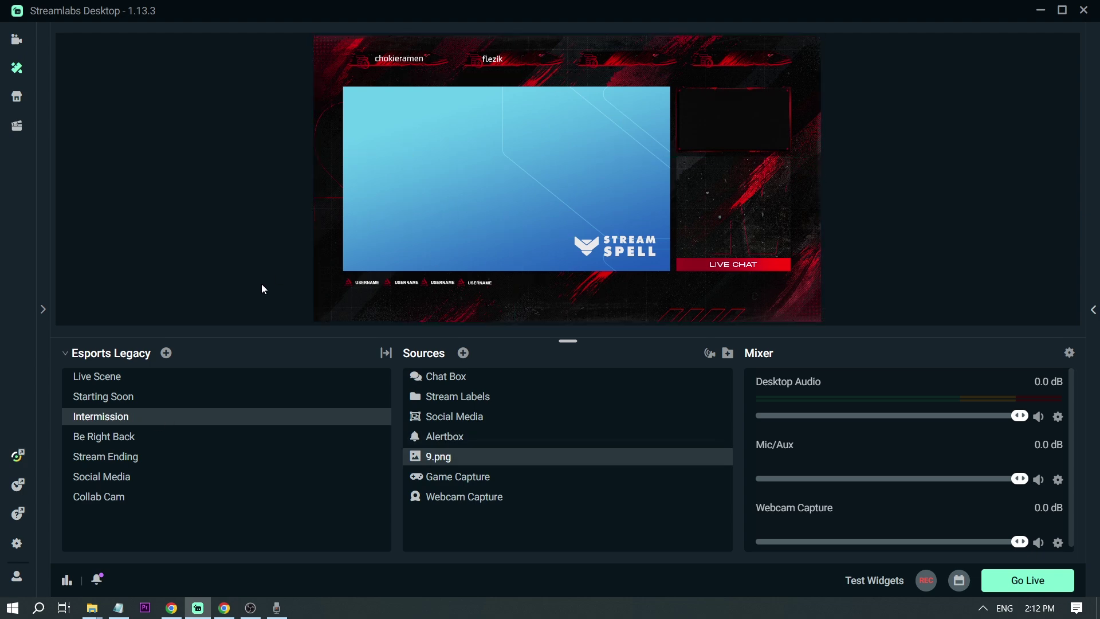
- Preview the Be Right Back, Stream Ending, Social Media and Collab Cam scenes
{"action": "left_click", "coordinate": [126, 445]}
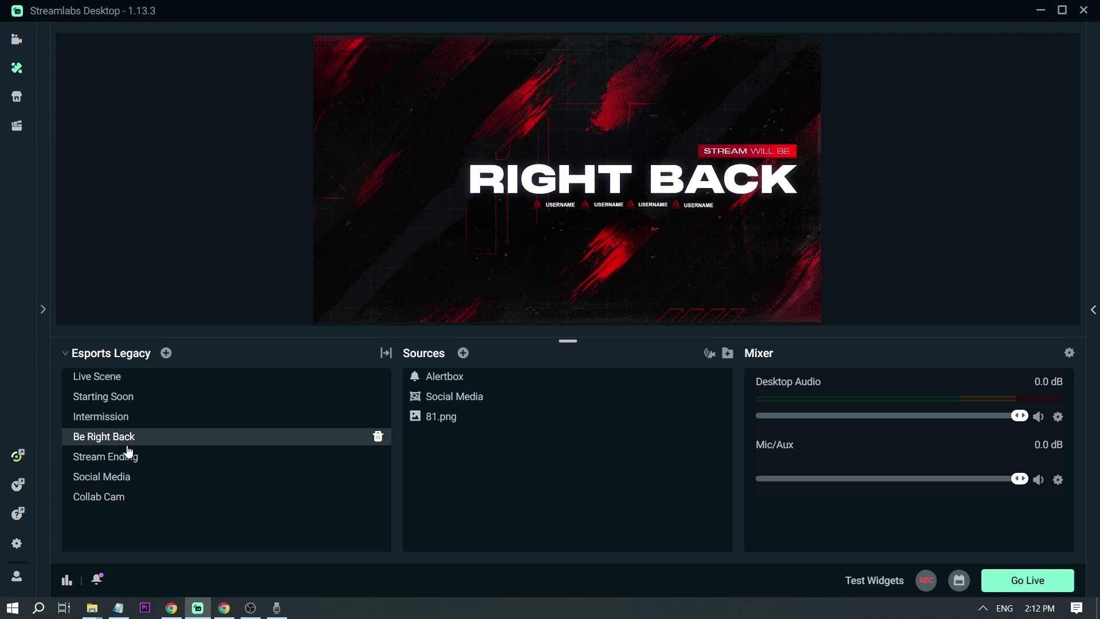
{"action": "left_click", "coordinate": [129, 453]}
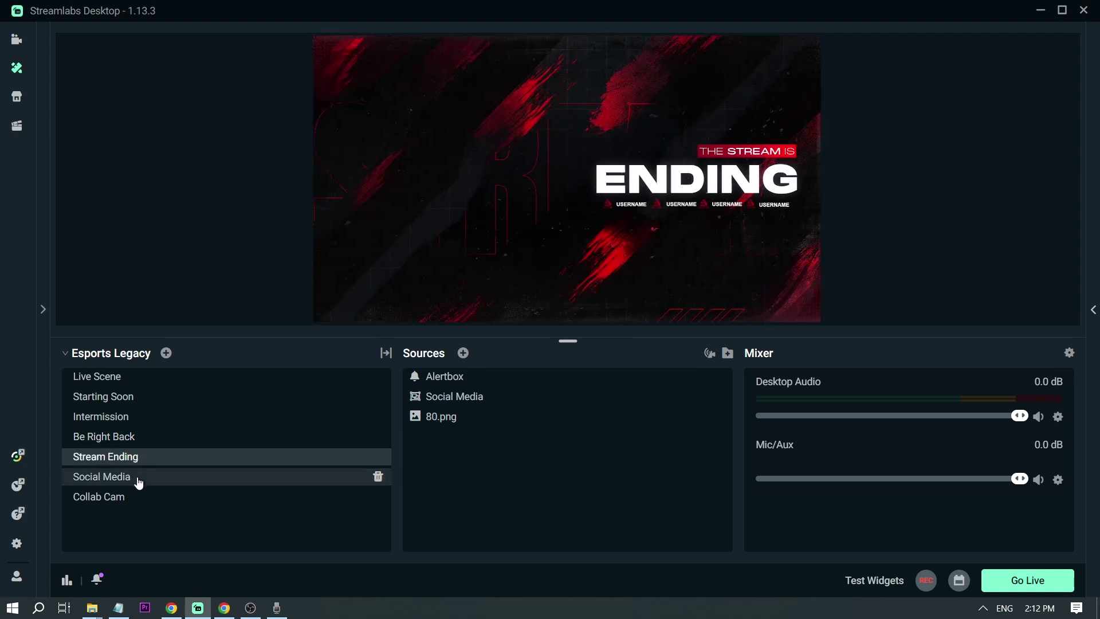
{"action": "left_click", "coordinate": [138, 481]}
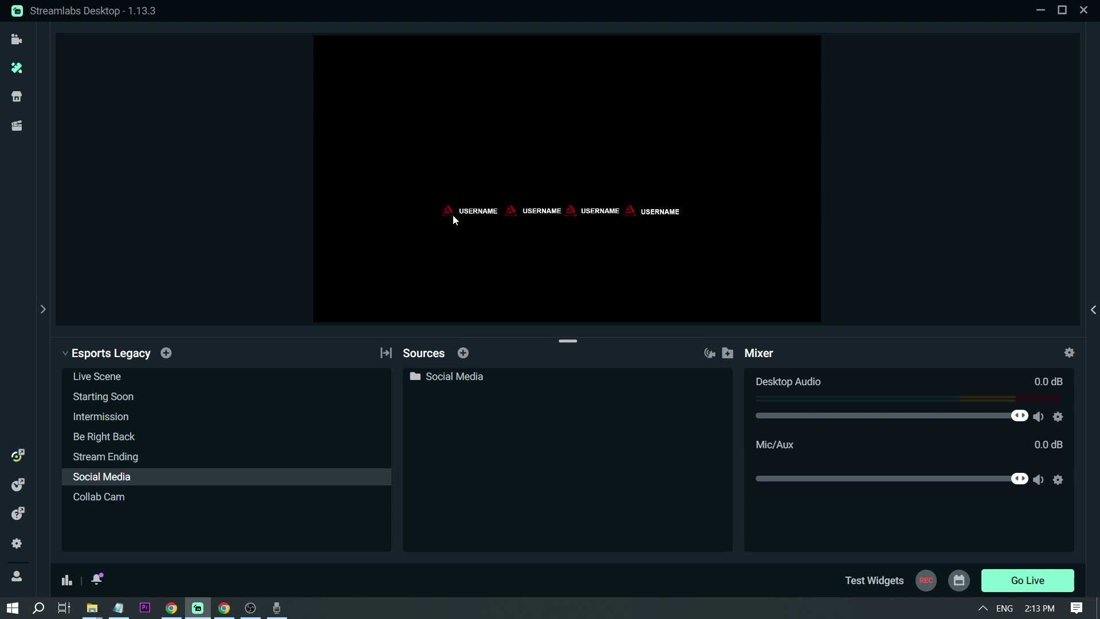
{"action": "left_click", "coordinate": [113, 496]}
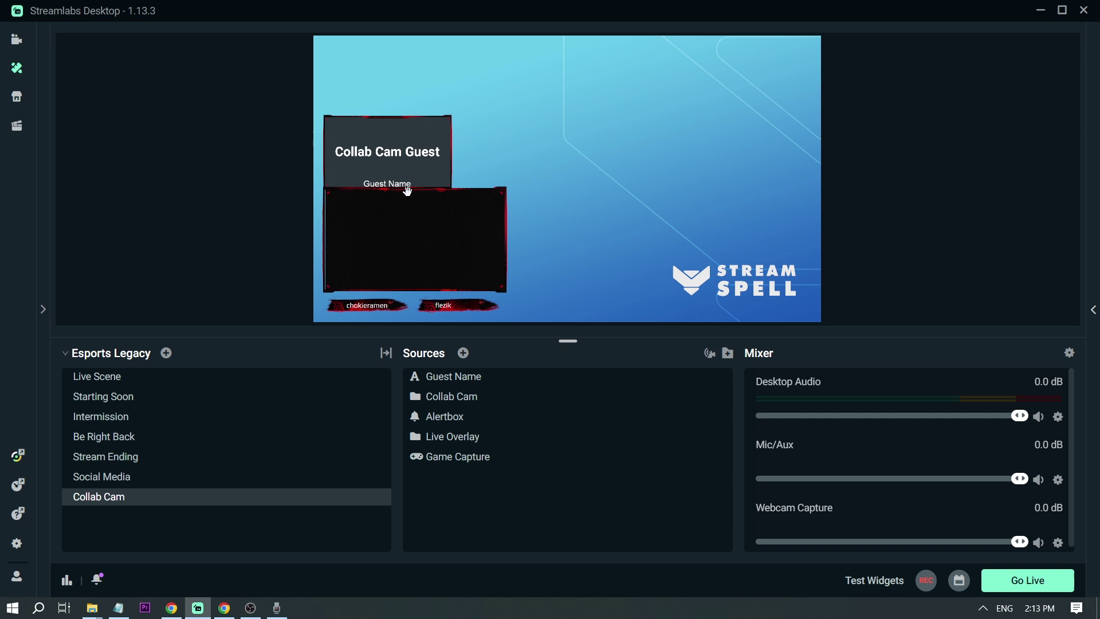
- Return to Live Scene and make the Webcam Capture source visible in the webcam frame
{"action": "left_click", "coordinate": [163, 379]}
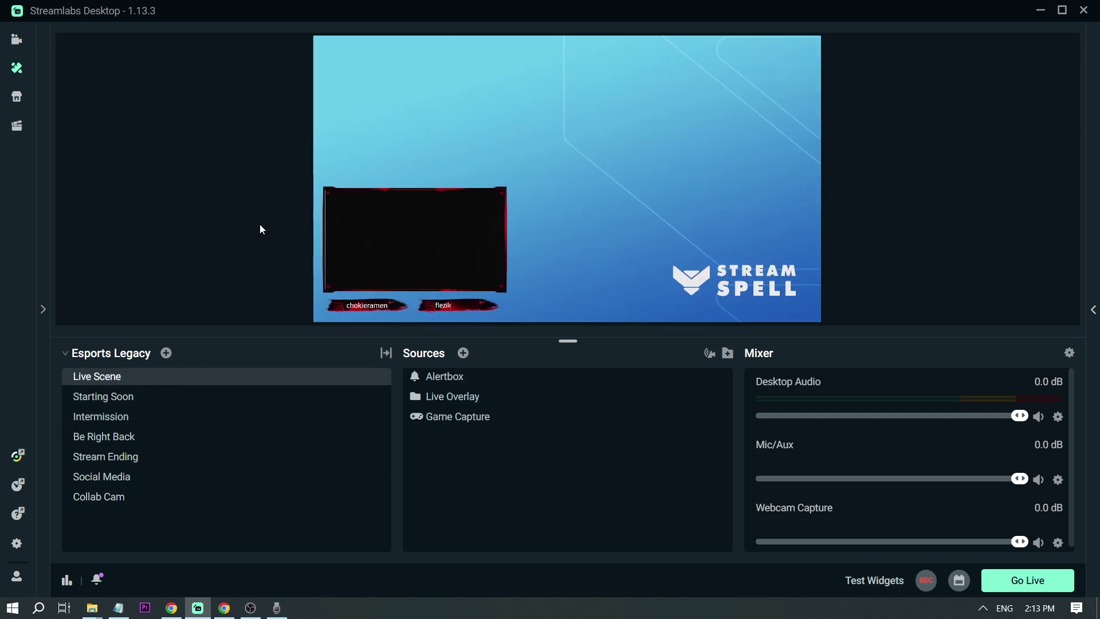
{"action": "left_click", "coordinate": [390, 238]}
{"action": "left_click", "coordinate": [269, 246]}
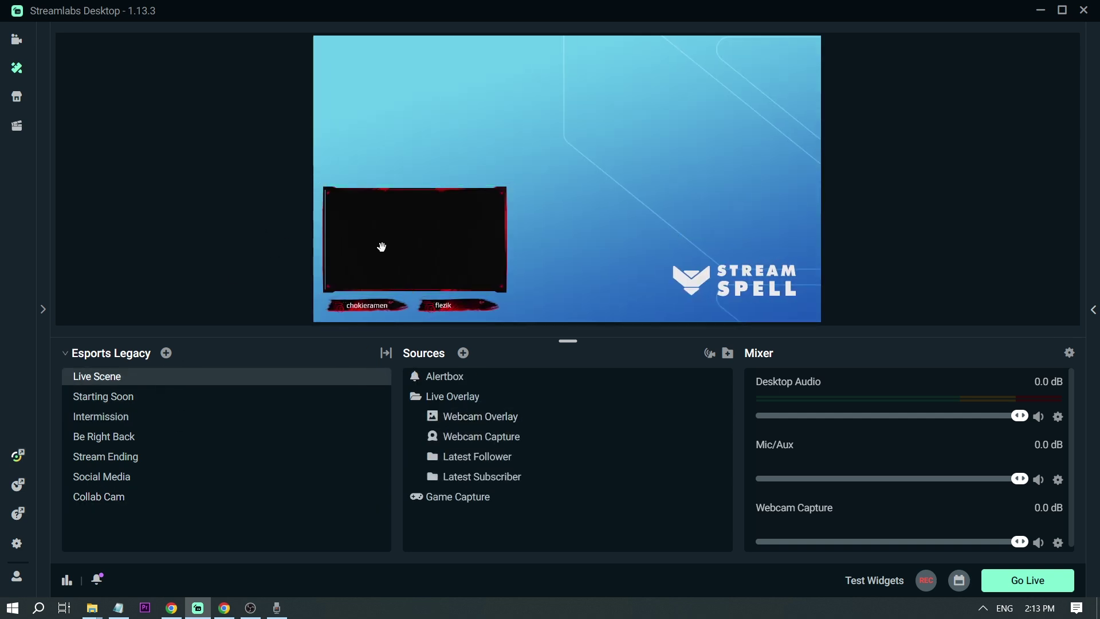
{"action": "left_click", "coordinate": [383, 248]}
{"action": "mouse_move", "coordinate": [481, 437]}
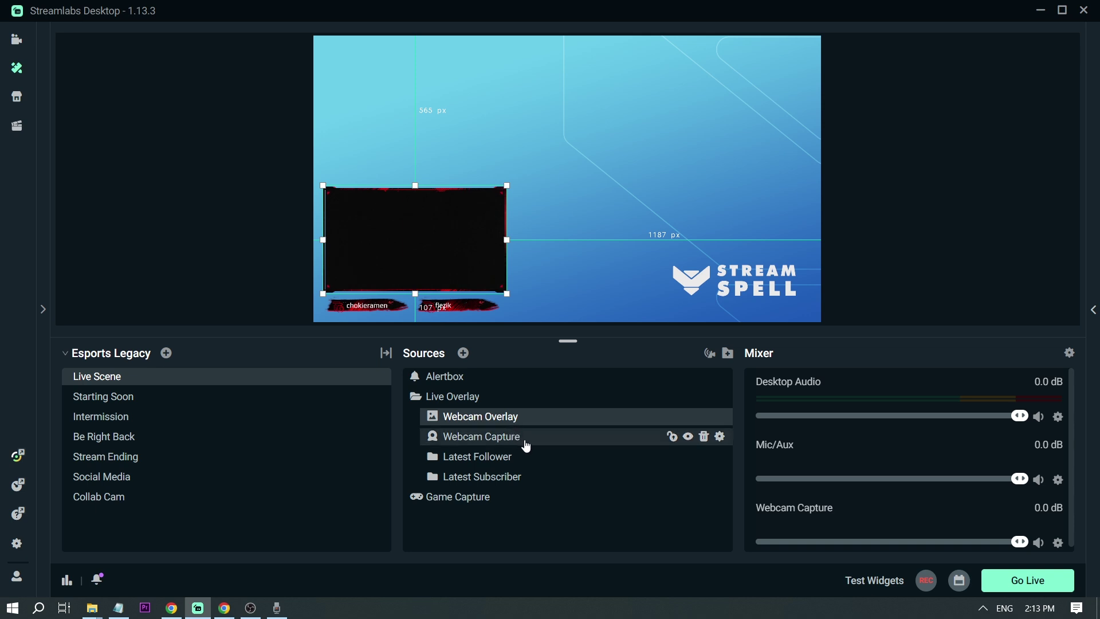
{"action": "left_click", "coordinate": [527, 446]}
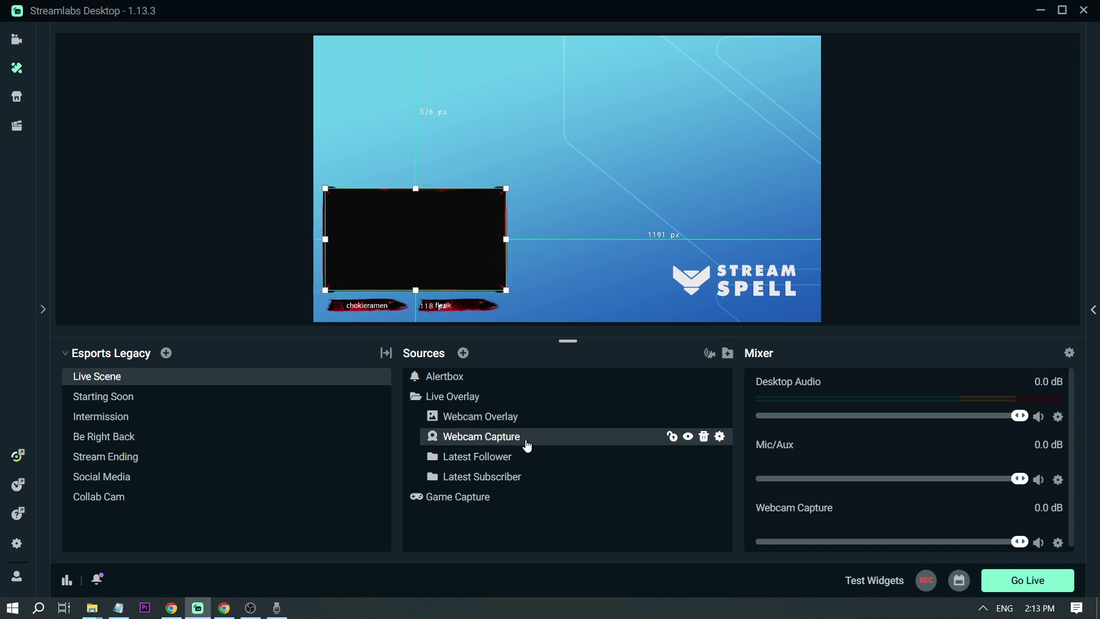
{"action": "left_click", "coordinate": [688, 440]}
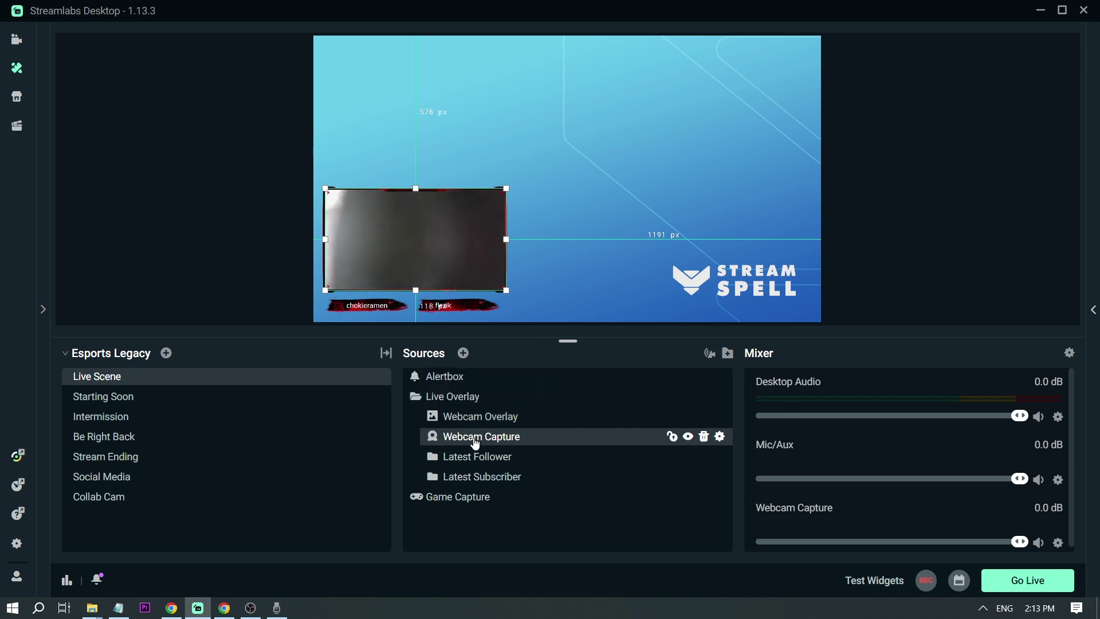
- Inspect the Latest Follower and Latest Subscriber labels, then deselect them
{"action": "left_click", "coordinate": [474, 462]}
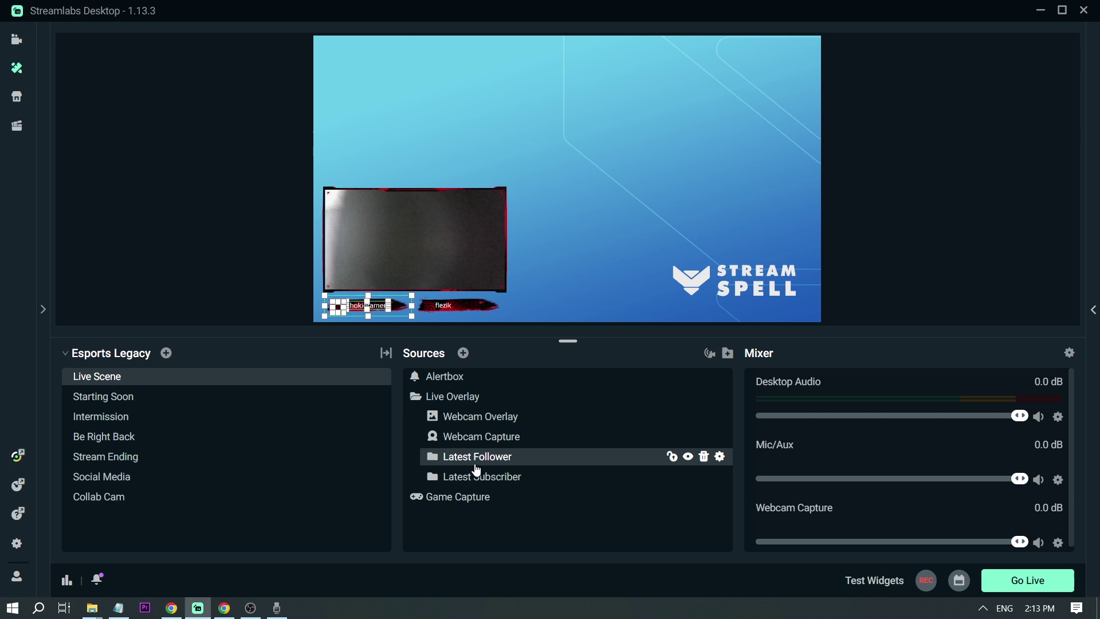
{"action": "left_click", "coordinate": [480, 480]}
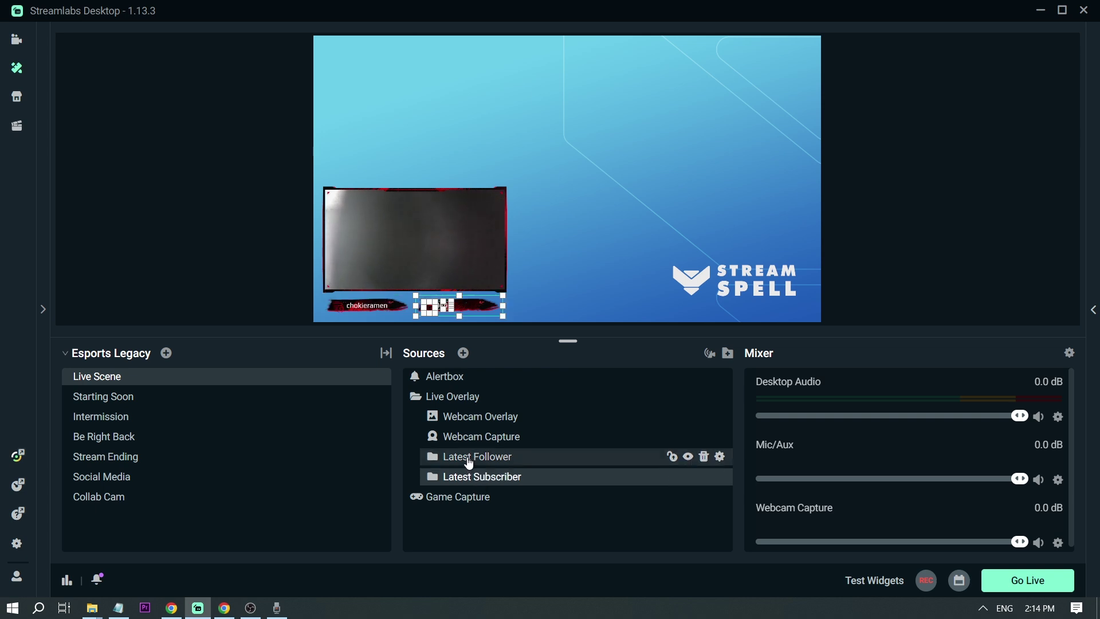
{"action": "left_click", "coordinate": [468, 464]}
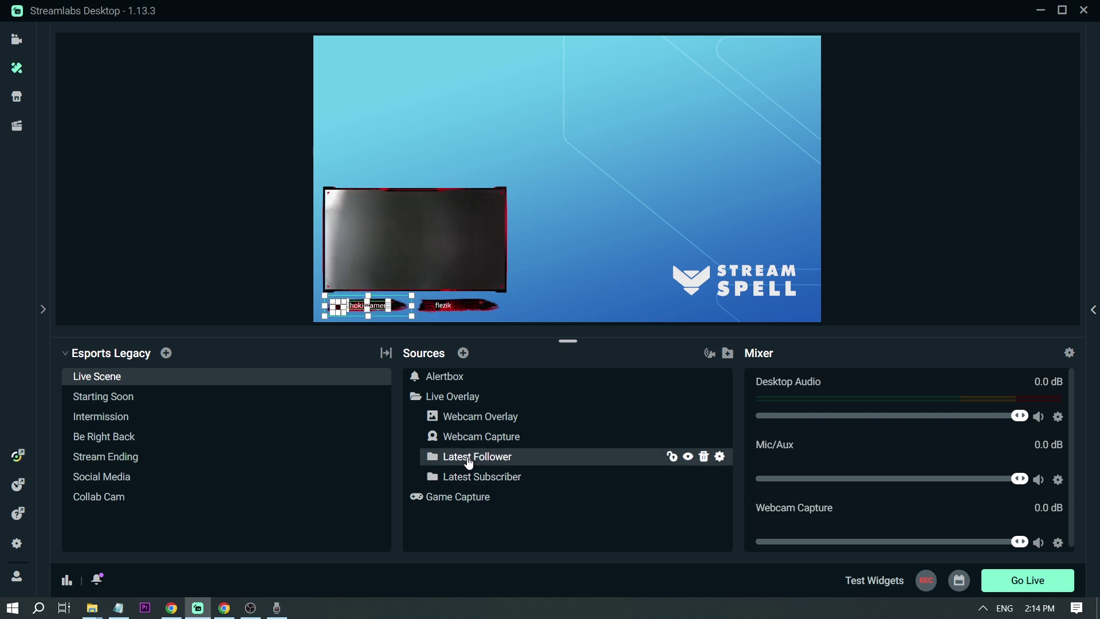
{"action": "left_click", "coordinate": [193, 175]}
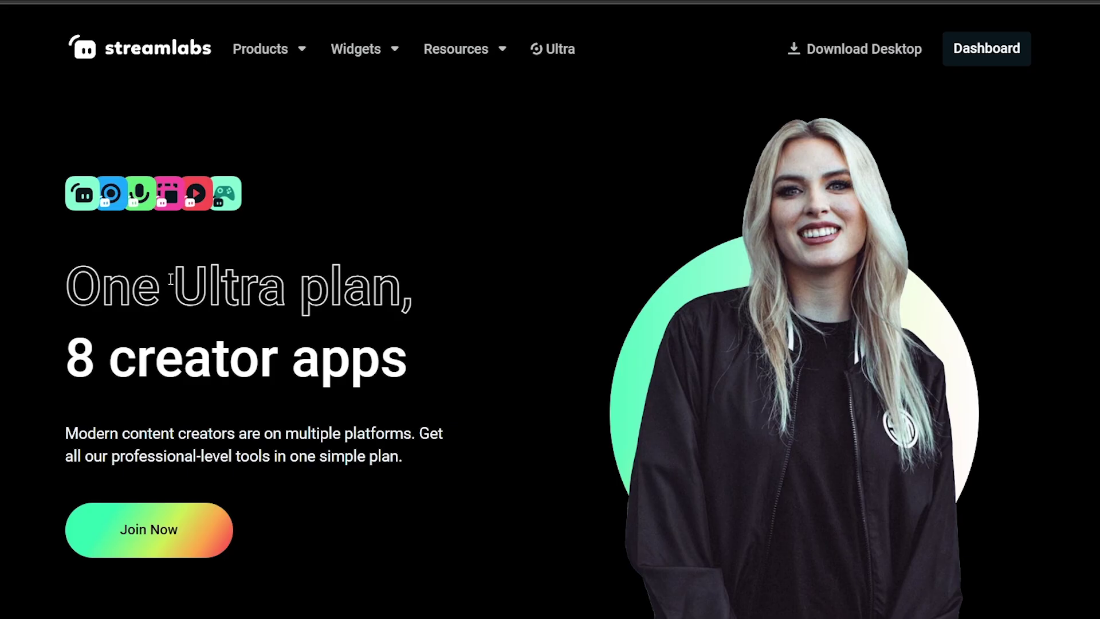
{"action": "scroll", "coordinate": [169, 281], "scroll_direction": "down", "scroll_amount": 2}
{"action": "scroll", "coordinate": [169, 281], "scroll_direction": "down", "scroll_amount": 6}
{"action": "scroll", "coordinate": [266, 335], "scroll_direction": "down", "scroll_amount": 3}
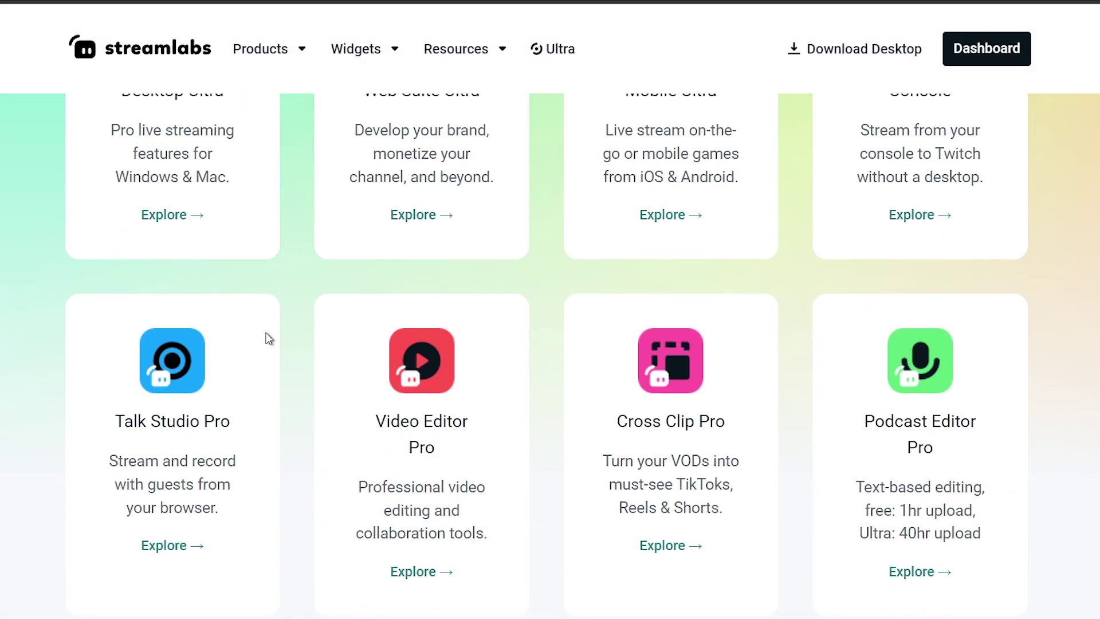
- Open the Podcast Editor Pro product page from its Explore button
{"action": "left_click", "coordinate": [899, 572]}
{"action": "scroll", "coordinate": [481, 432], "scroll_direction": "down", "scroll_amount": 3}
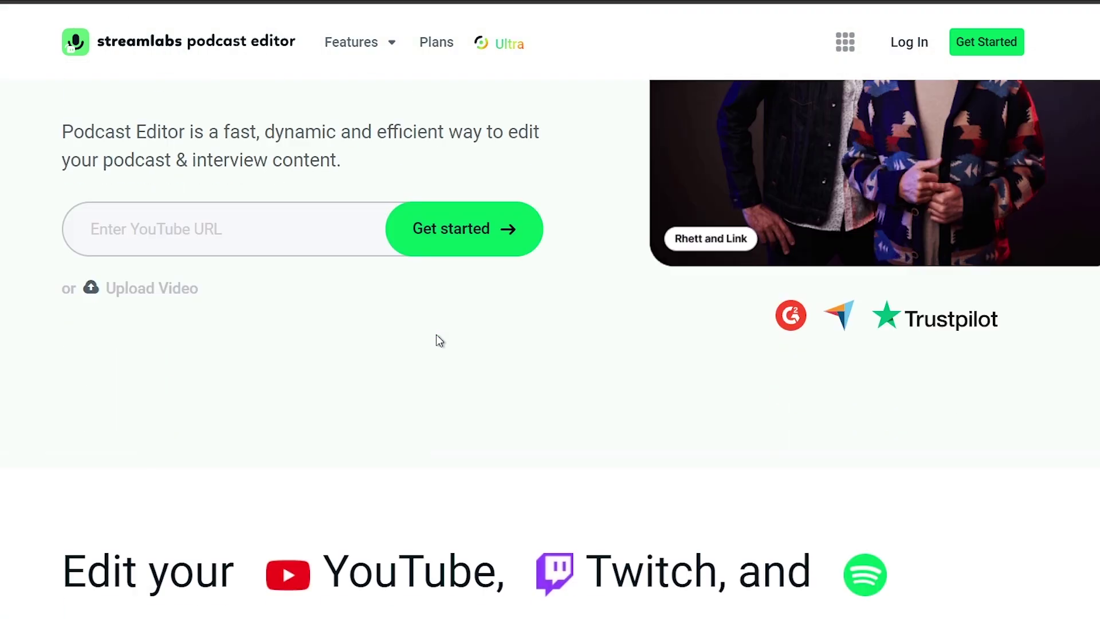
{"action": "scroll", "coordinate": [436, 335], "scroll_direction": "down", "scroll_amount": 3}
{"action": "scroll", "coordinate": [436, 335], "scroll_direction": "down", "scroll_amount": 4}
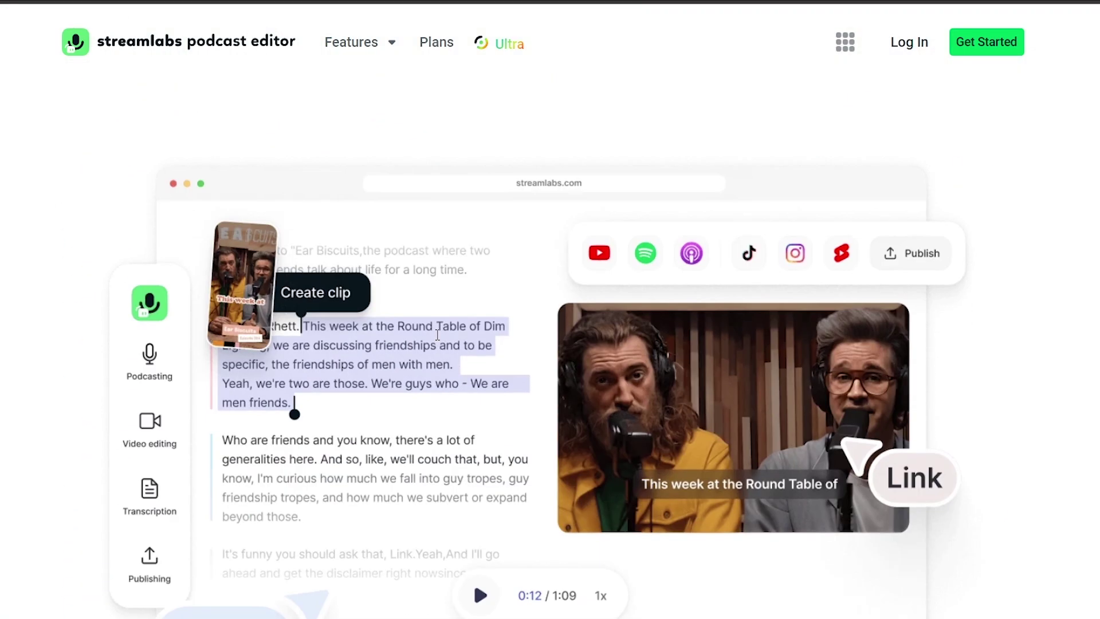
{"action": "scroll", "coordinate": [436, 334], "scroll_direction": "down", "scroll_amount": 1}
{"action": "scroll", "coordinate": [1047, 381], "scroll_direction": "down", "scroll_amount": 2}
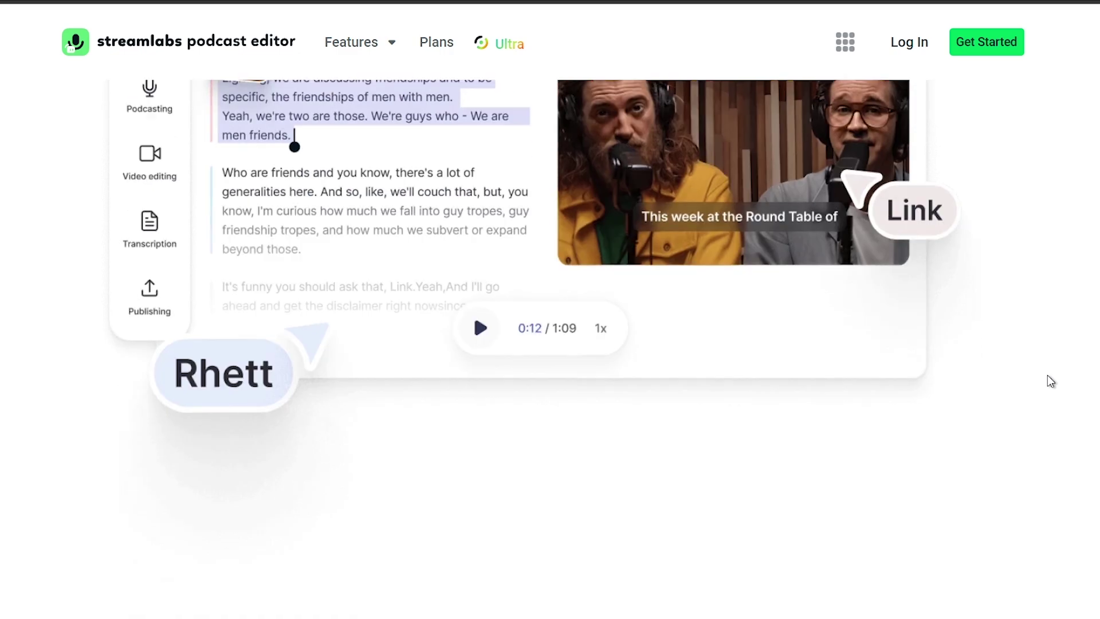
{"action": "scroll", "coordinate": [1048, 381], "scroll_direction": "down", "scroll_amount": 3}
{"action": "scroll", "coordinate": [1048, 382], "scroll_direction": "down", "scroll_amount": 2}
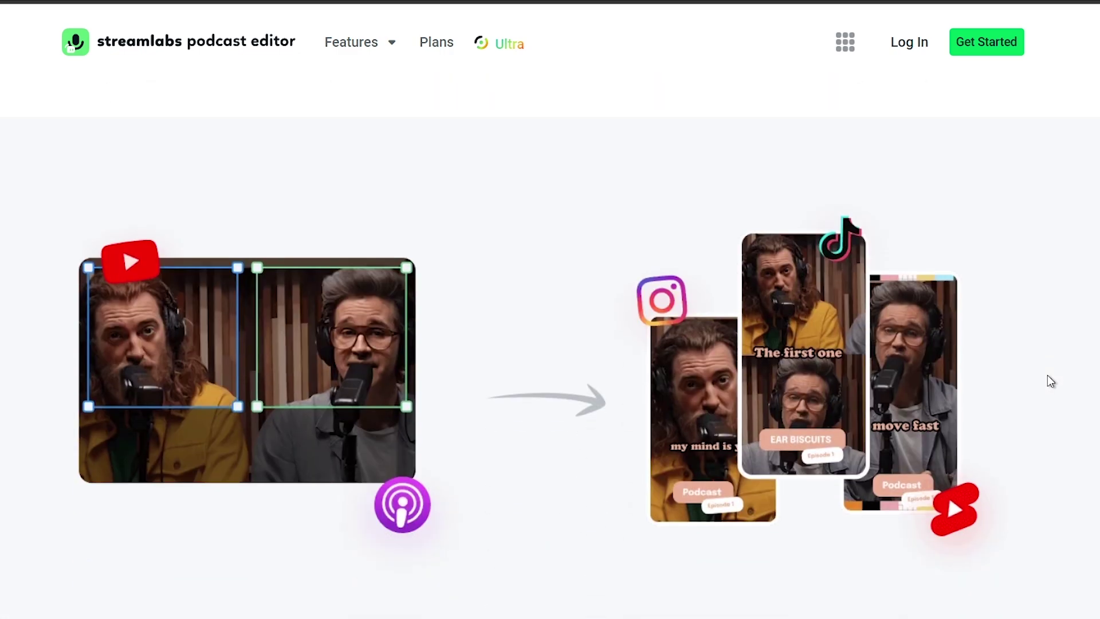
{"action": "scroll", "coordinate": [1048, 381], "scroll_direction": "down", "scroll_amount": 5}
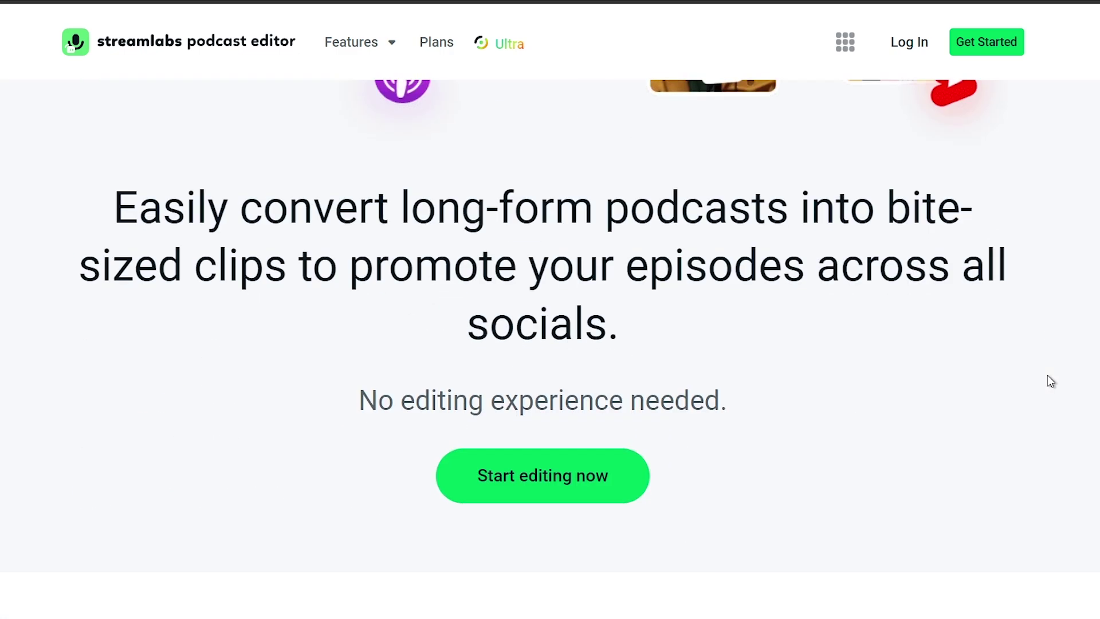
{"action": "scroll", "coordinate": [1048, 381], "scroll_direction": "down", "scroll_amount": 3}
{"action": "scroll", "coordinate": [1048, 381], "scroll_direction": "down", "scroll_amount": 2}
{"action": "scroll", "coordinate": [1048, 376], "scroll_direction": "down", "scroll_amount": 1}
{"action": "scroll", "coordinate": [1048, 376], "scroll_direction": "down", "scroll_amount": 4}
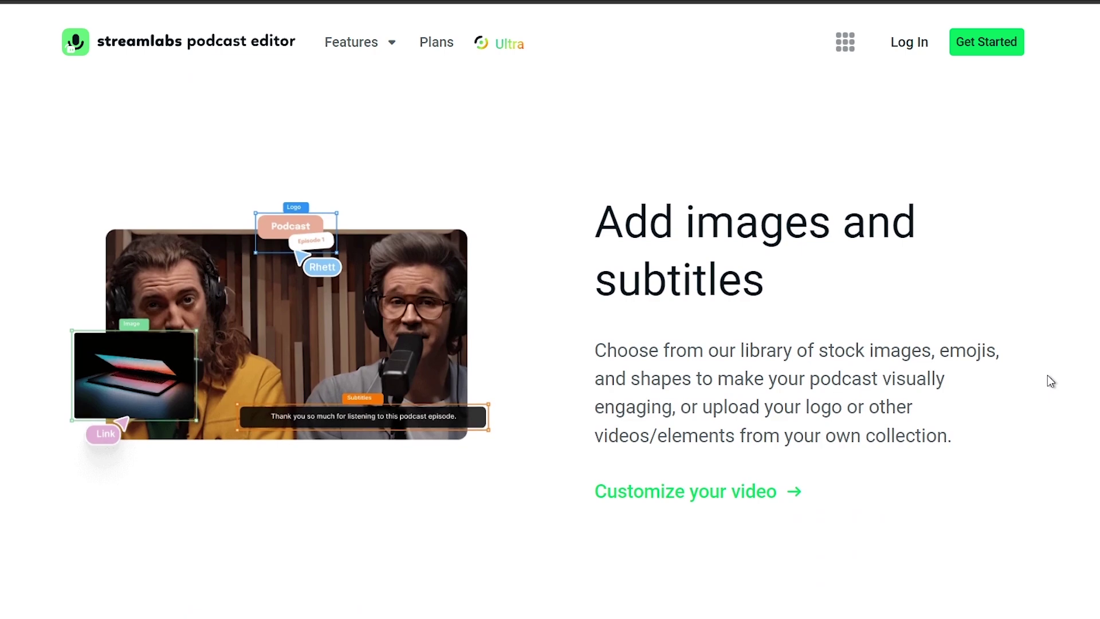
{"action": "scroll", "coordinate": [1049, 375], "scroll_direction": "down", "scroll_amount": 2}
{"action": "scroll", "coordinate": [1048, 376], "scroll_direction": "down", "scroll_amount": 4}
{"action": "scroll", "coordinate": [1048, 376], "scroll_direction": "down", "scroll_amount": 1}
{"action": "scroll", "coordinate": [1048, 375], "scroll_direction": "down", "scroll_amount": 4}
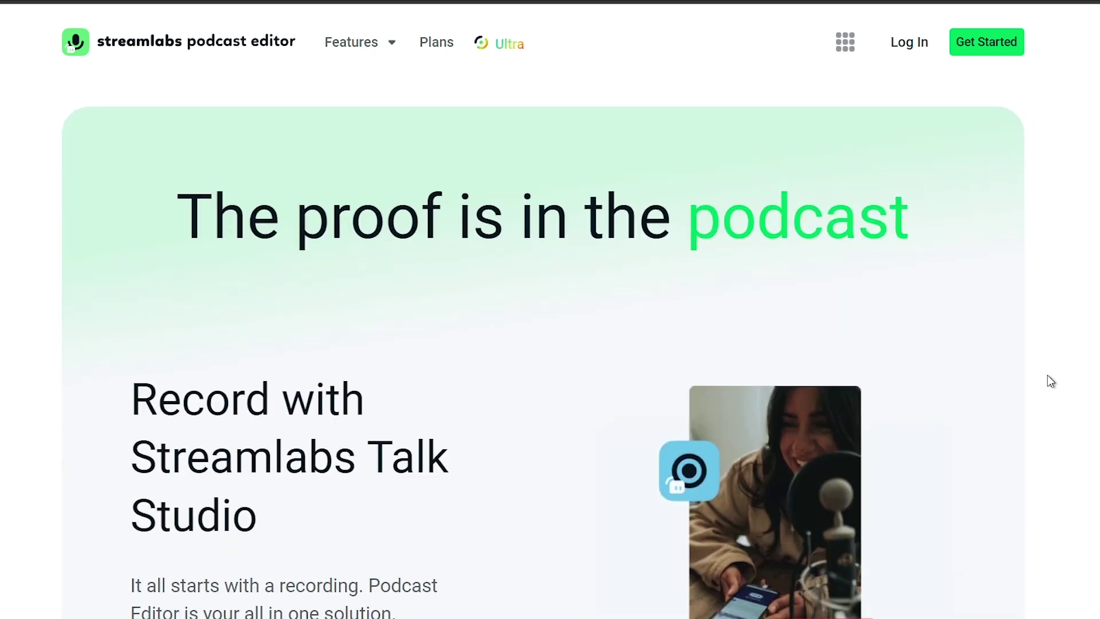
{"action": "scroll", "coordinate": [1048, 376], "scroll_direction": "down", "scroll_amount": 1}
{"action": "scroll", "coordinate": [1048, 380], "scroll_direction": "down", "scroll_amount": 5}
{"action": "scroll", "coordinate": [1048, 381], "scroll_direction": "down", "scroll_amount": 3}
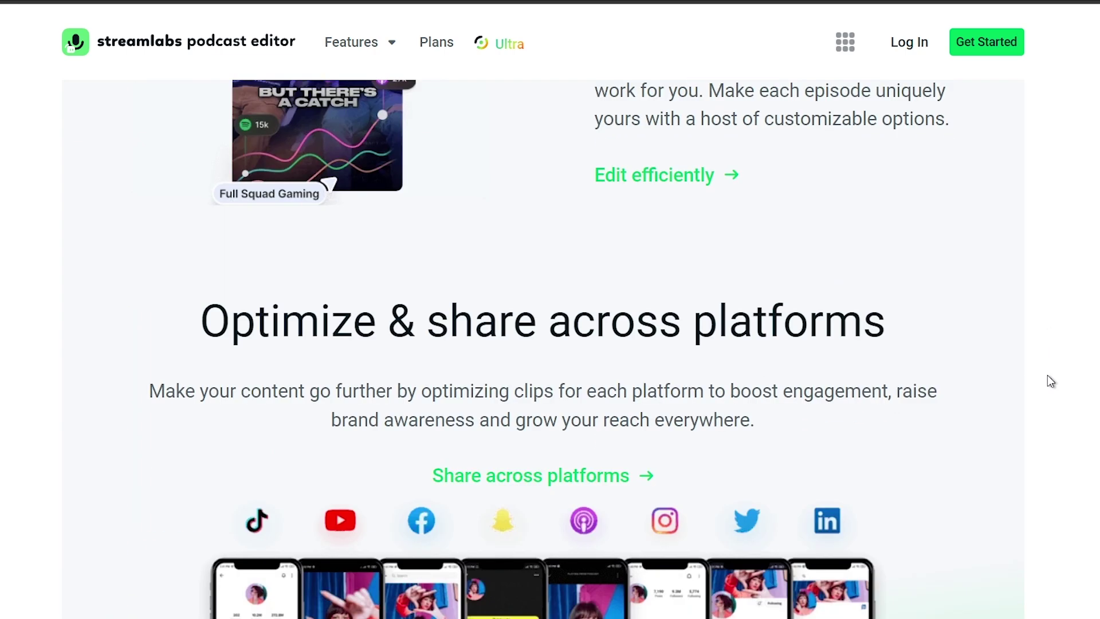